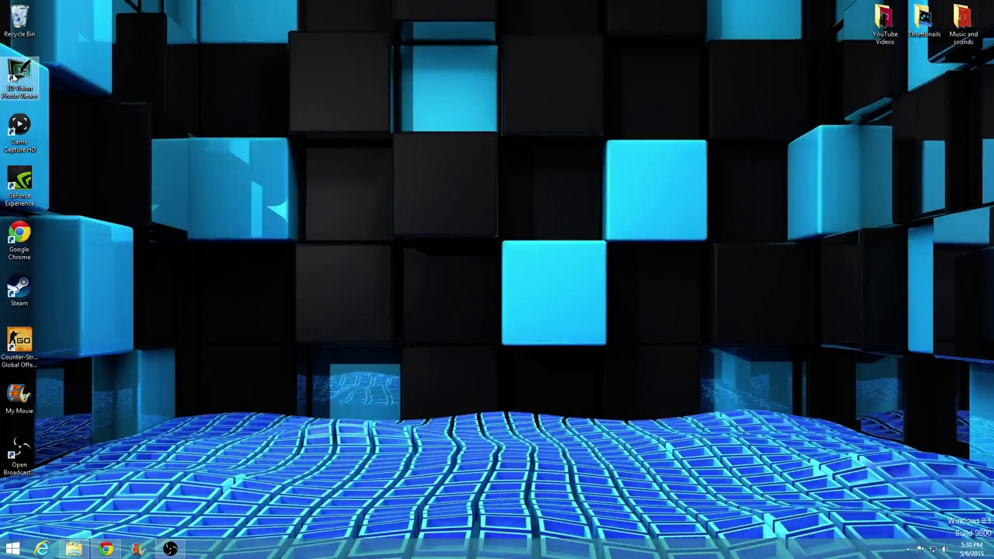
Delete the GeForce Experience and 3D Vision Photo Viewer shortcuts from the desktop
drag(19, 186, 60, 78)
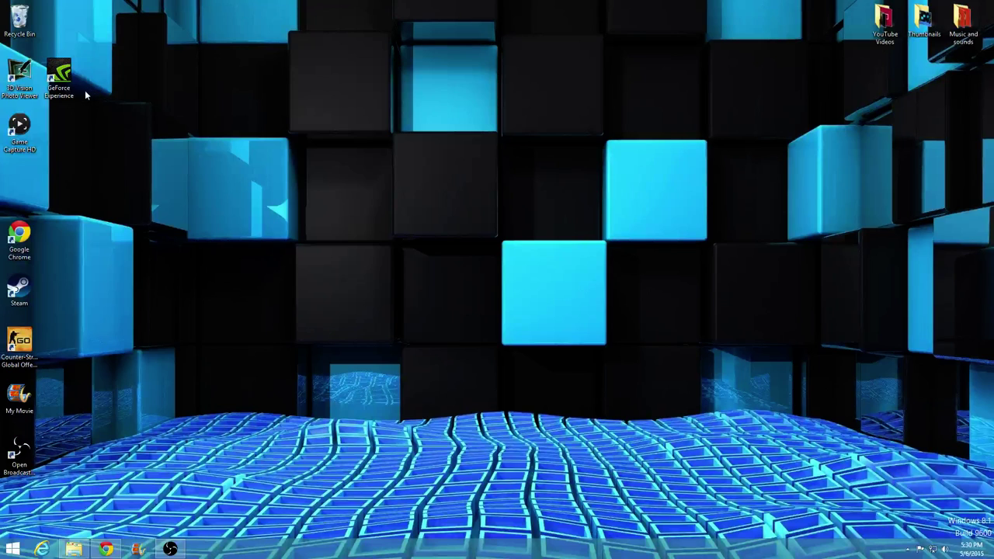
right_click(69, 86)
click(101, 219)
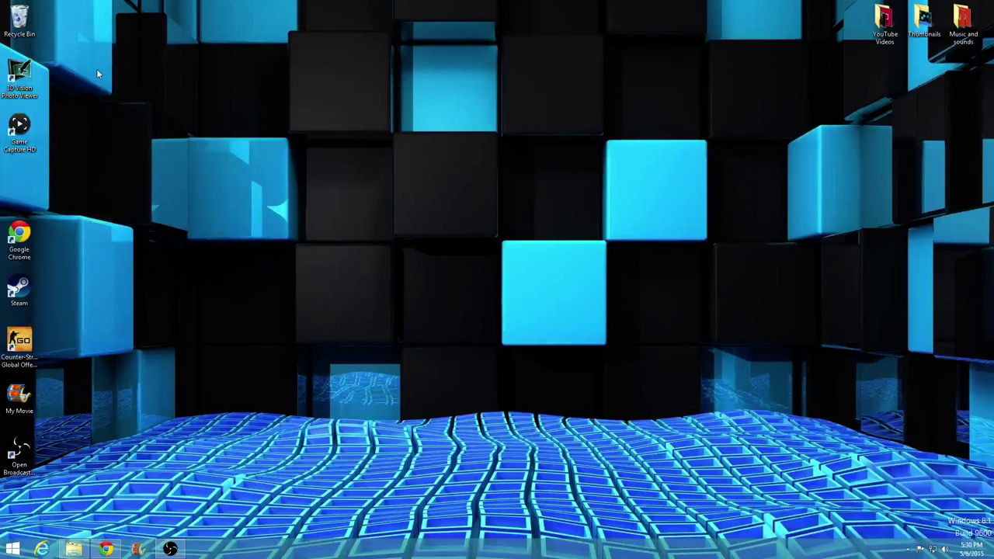
right_click(20, 74)
click(47, 198)
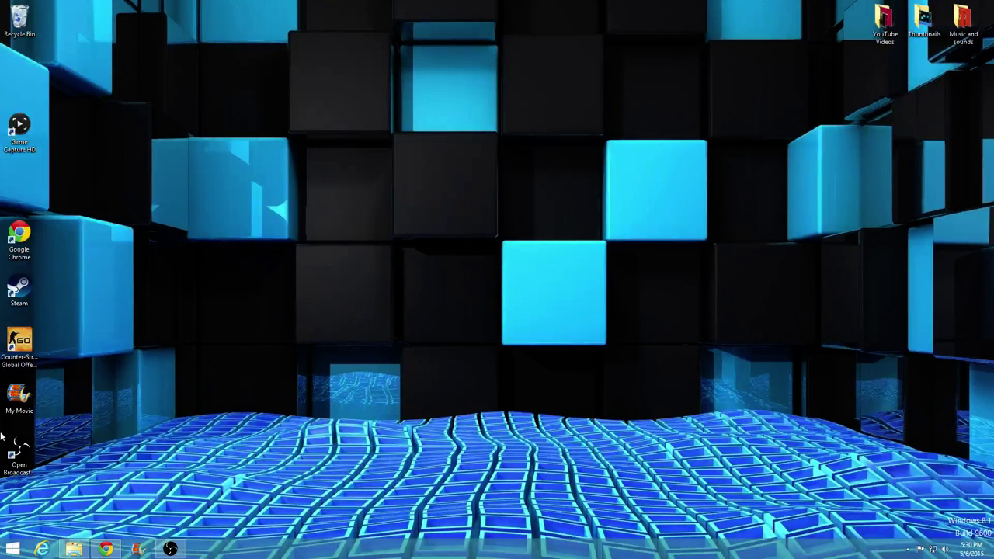
Look through the list of all installed apps for the NVIDIA programs, and return to the desktop
click(12, 549)
click(67, 508)
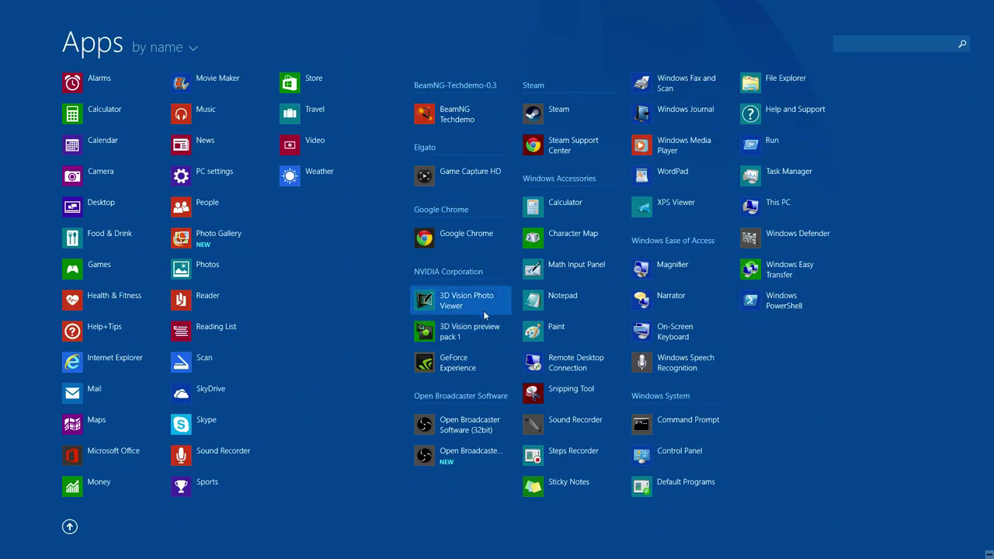
click(69, 526)
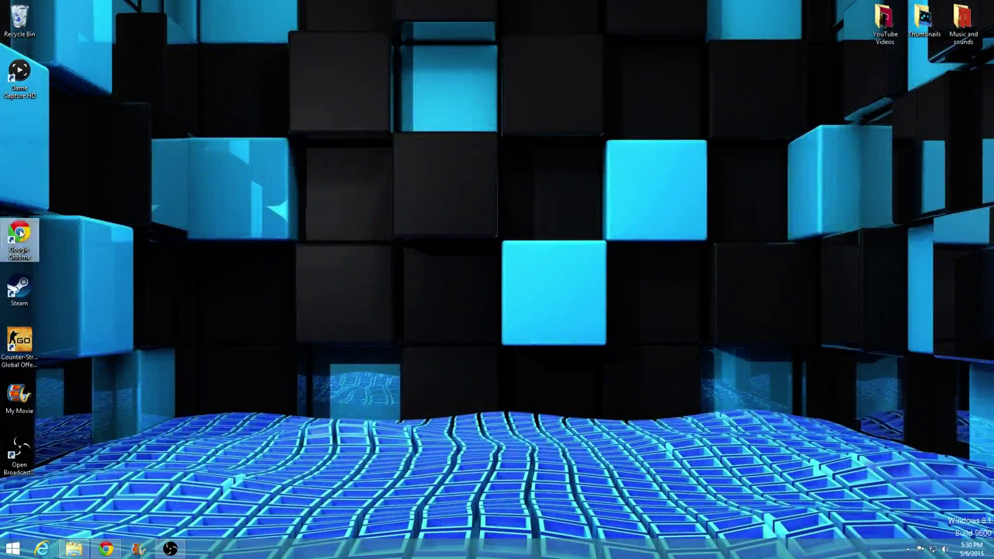
Move the Google Chrome, Steam, Counter-Strike and My Movie shortcuts up to close the gap below Game Capture HD
drag(21, 233, 20, 128)
drag(19, 291, 22, 182)
drag(19, 345, 23, 241)
drag(20, 396, 23, 294)
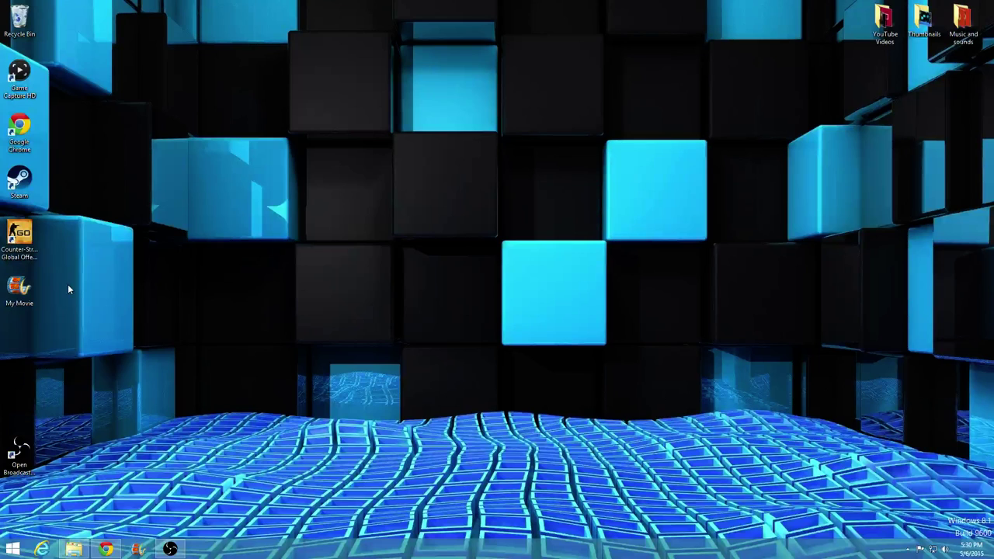
Open the My Movie project in Movie Maker, examine the clips, music and narration on its timeline, and close it
double_click(27, 294)
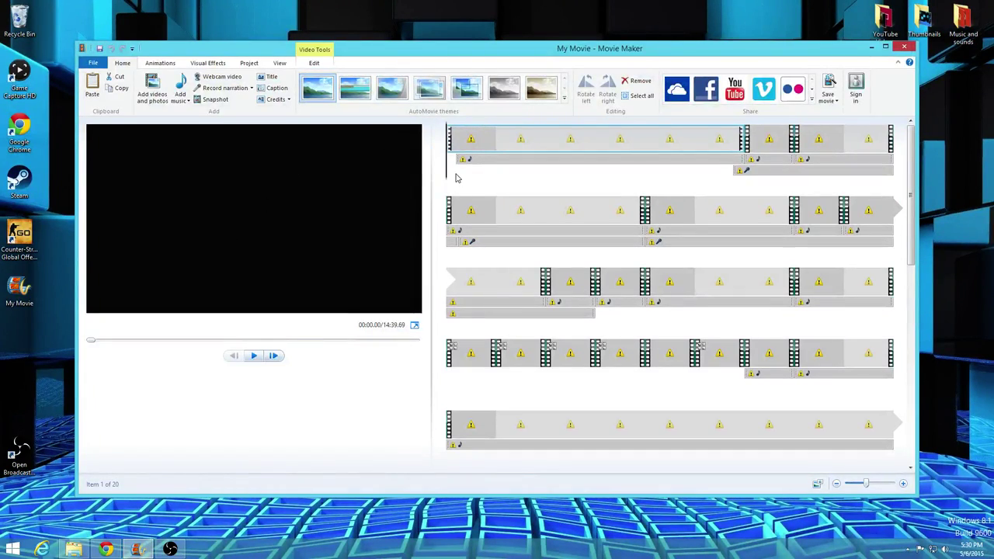
drag(448, 173, 702, 166)
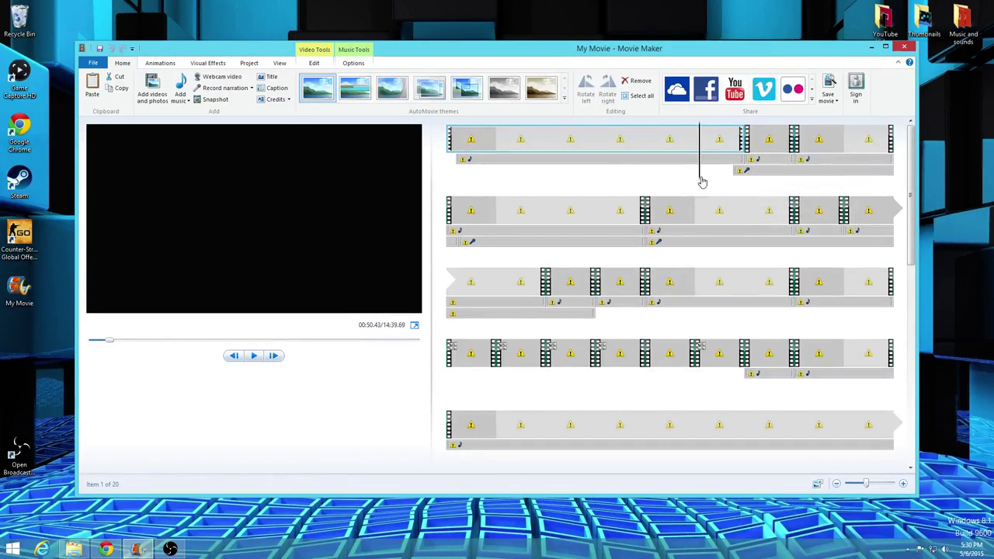
mouse_move(702, 178)
mouse_down()
mouse_move(744, 172)
mouse_move(706, 178)
mouse_up()
click(669, 233)
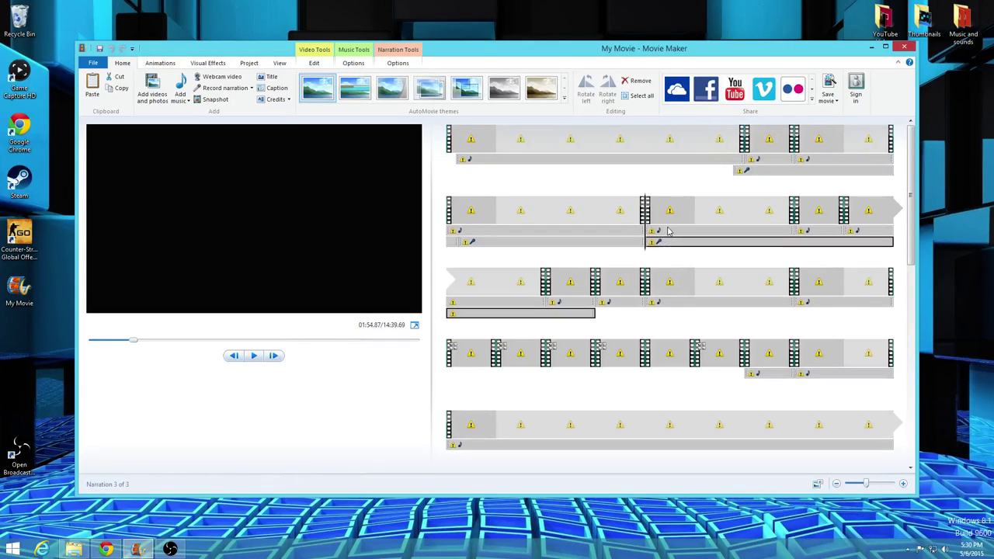
click(677, 148)
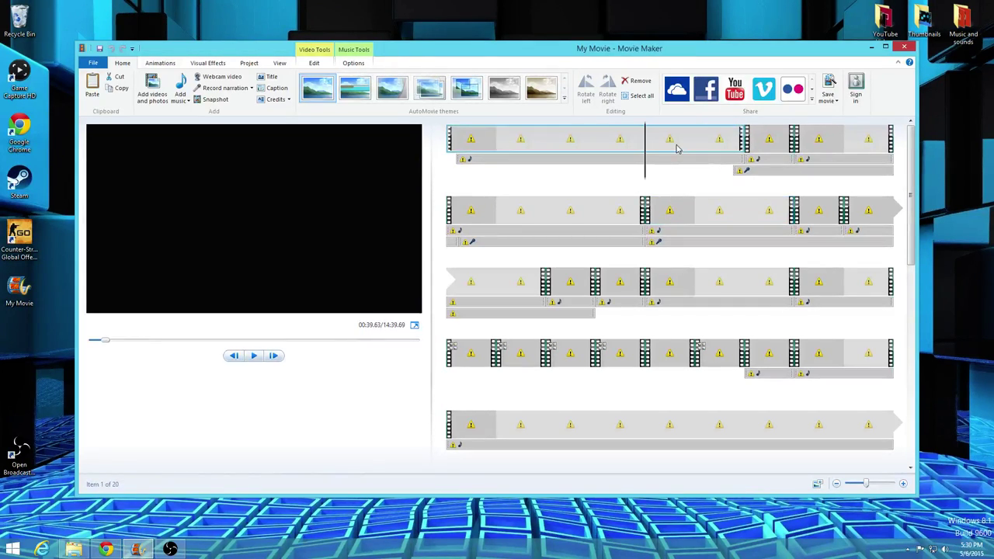
click(903, 49)
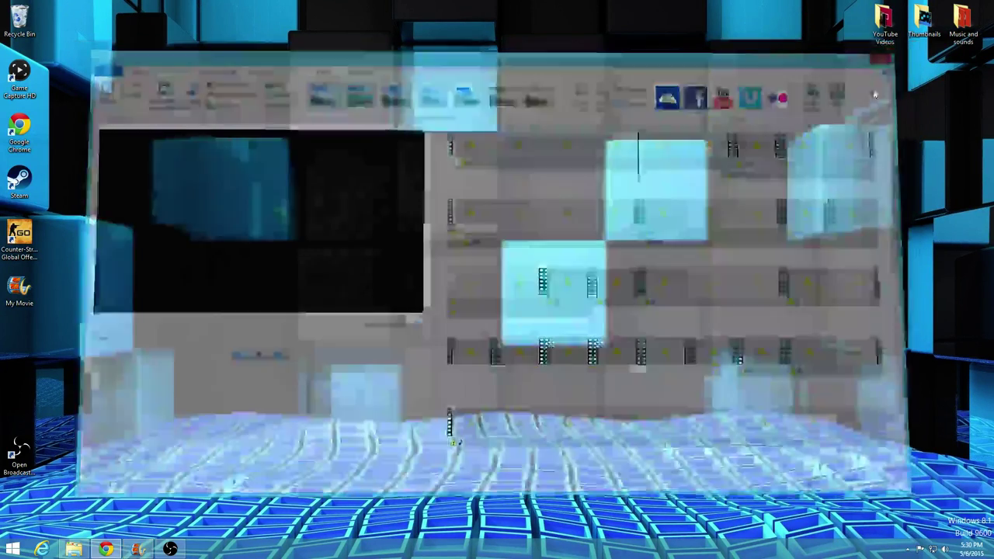
Move the Open Broadcaster Software shortcut directly below My Movie on the desktop
drag(19, 451, 23, 349)
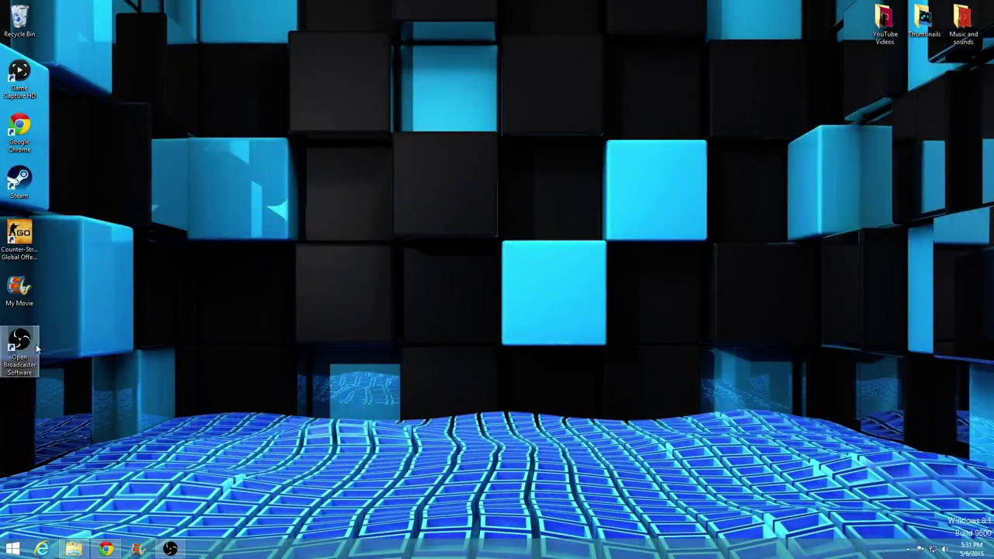
Open Game Capture HD and switch from capturing to its Edit view
click(21, 78)
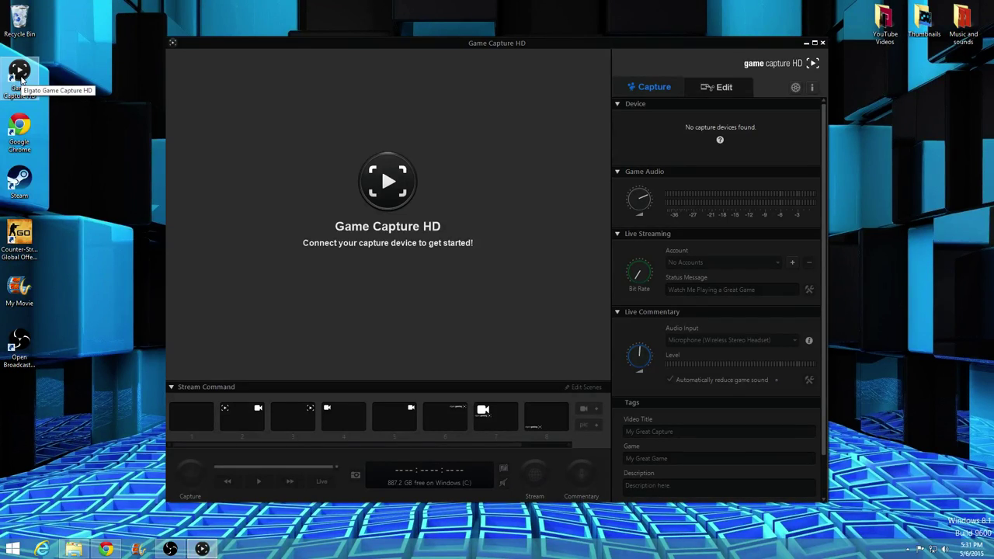
click(22, 79)
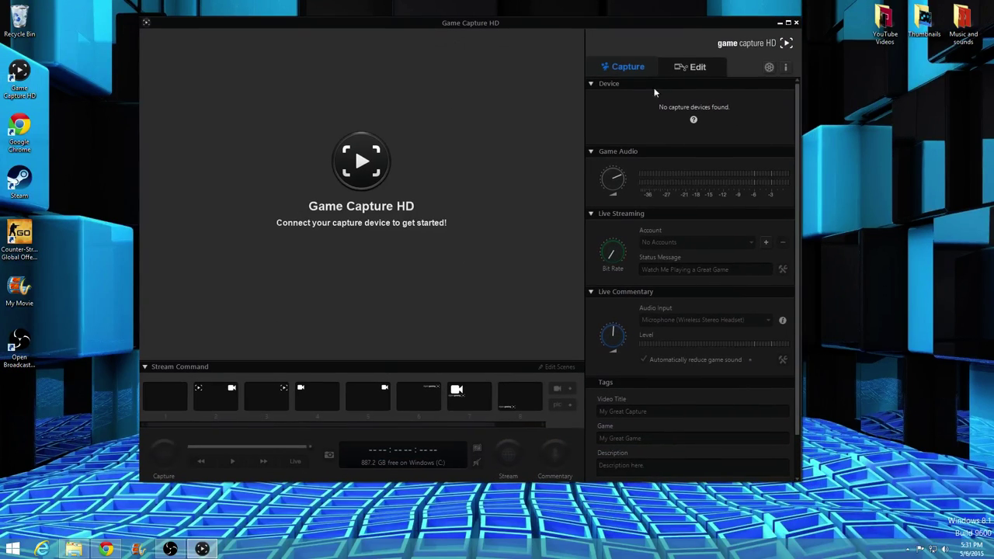
click(690, 67)
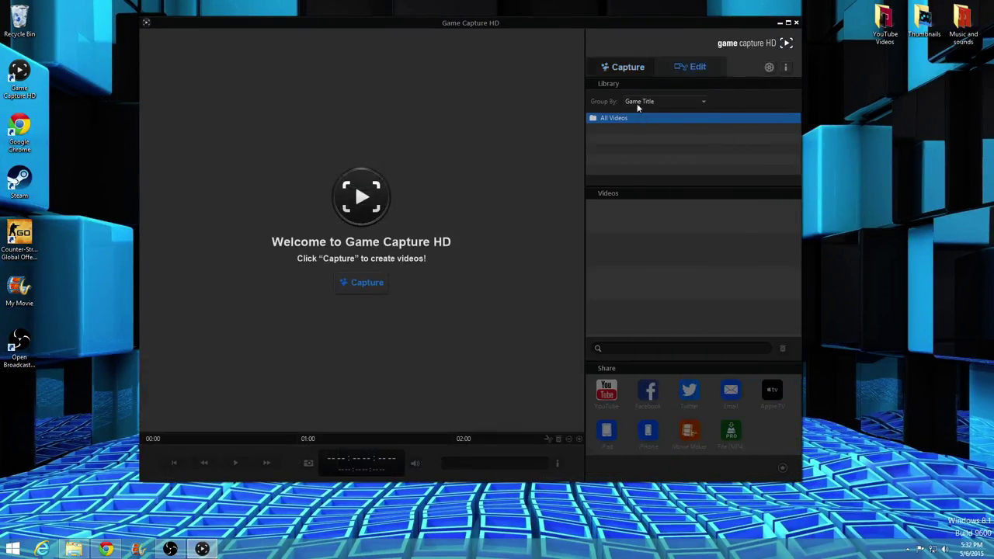
Set the Game Capture HD library location to the YouTube Videos folder on the desktop and apply the preference
click(769, 67)
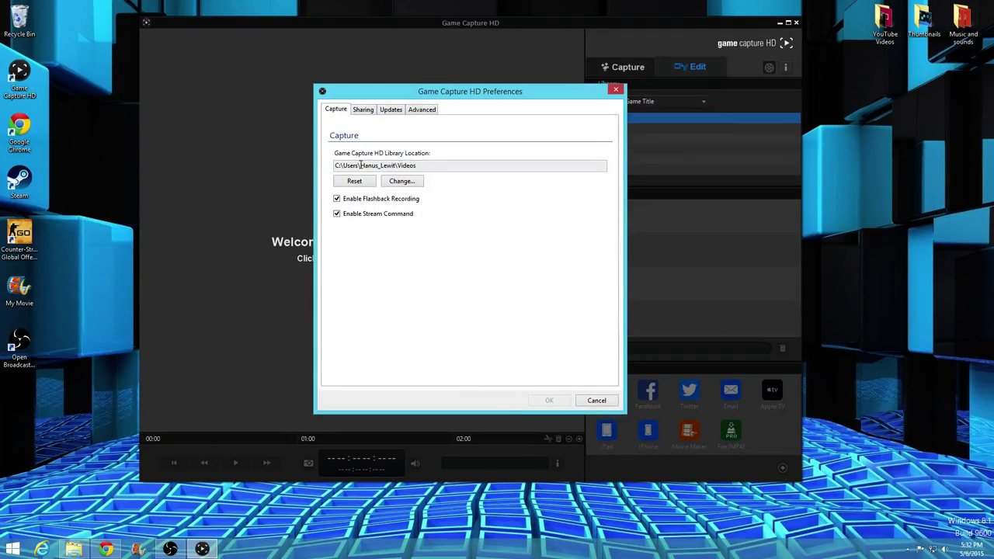
click(409, 182)
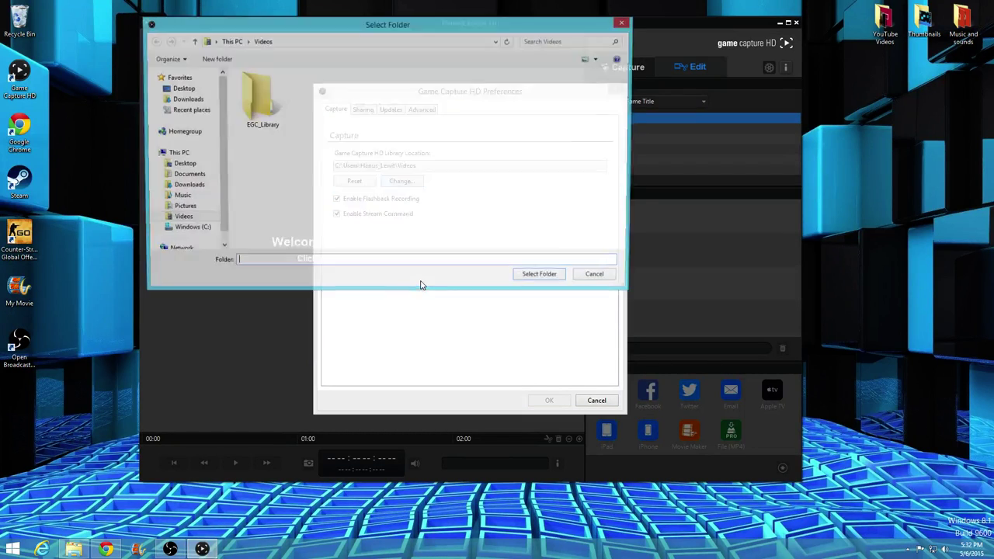
click(185, 88)
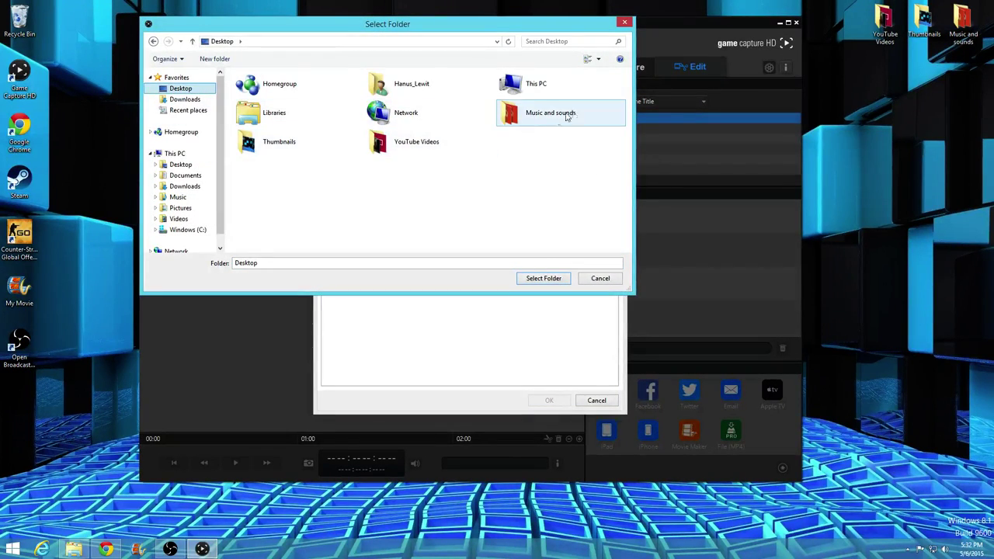
double_click(393, 142)
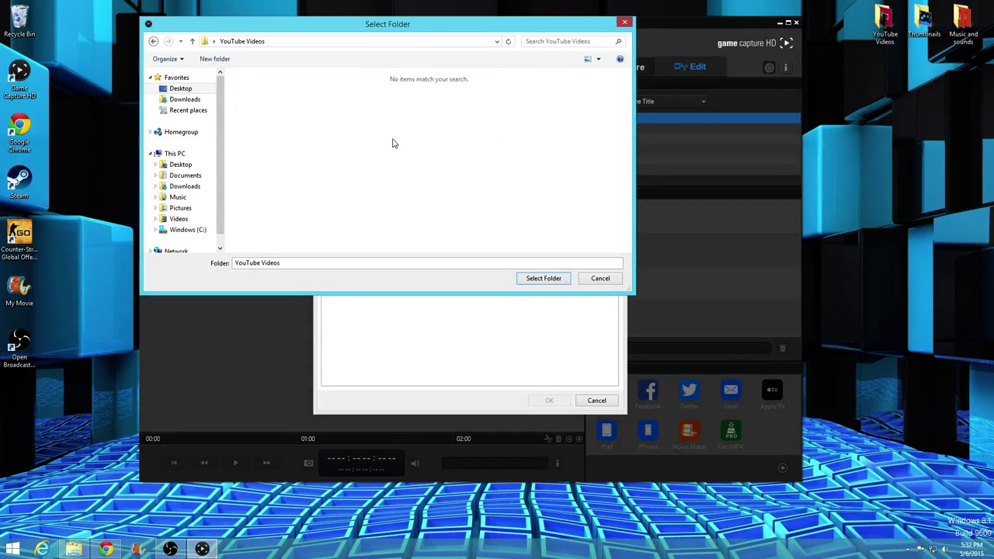
click(527, 281)
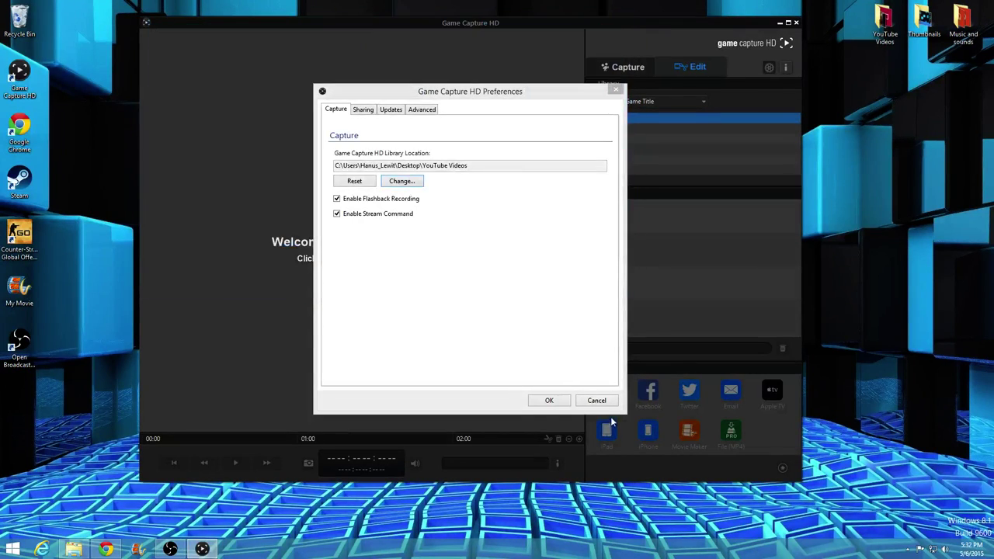
click(549, 402)
Reopen the preferences and disable sharing to Facebook, Twitter and Email, keeping YouTube enabled
click(768, 68)
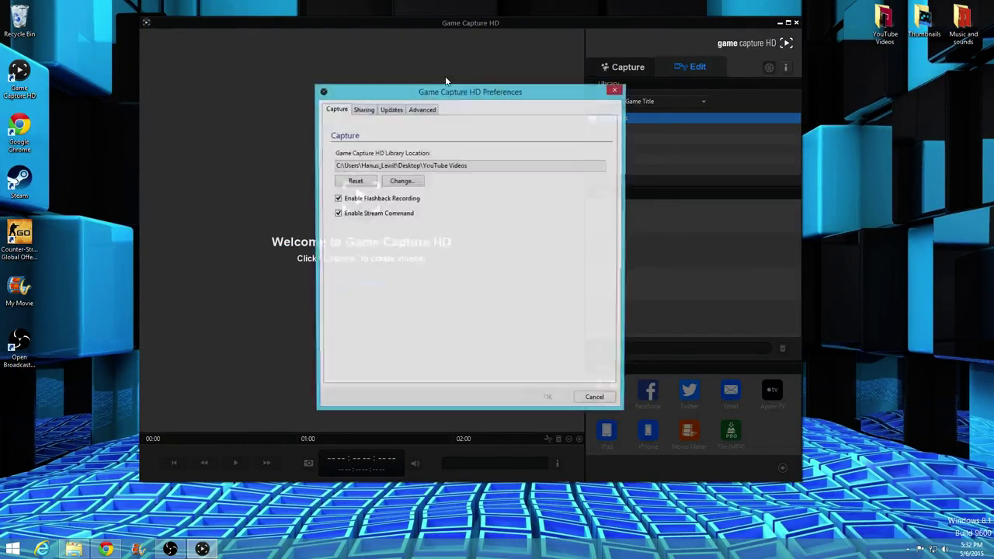
click(420, 109)
click(399, 113)
click(361, 114)
click(350, 164)
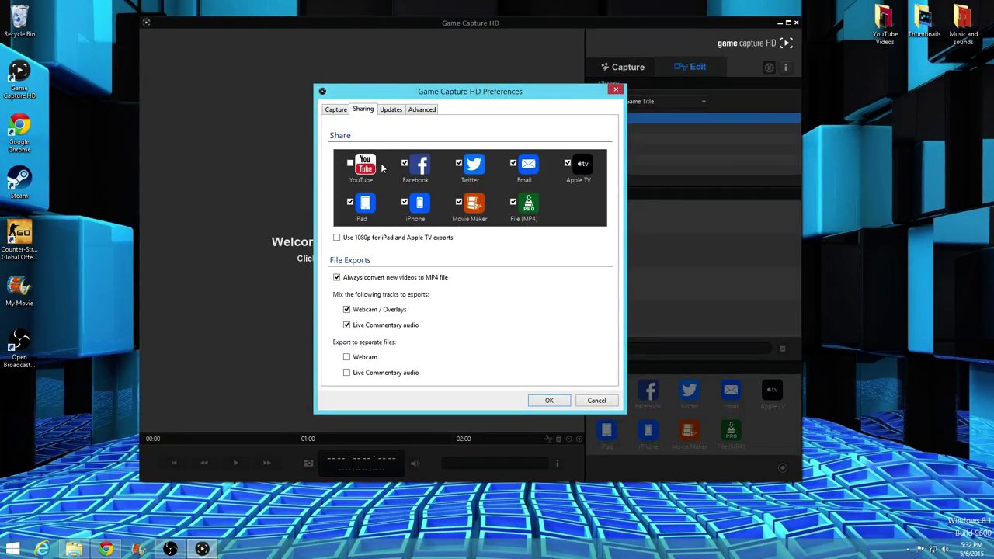
click(349, 164)
click(404, 163)
click(459, 163)
click(513, 164)
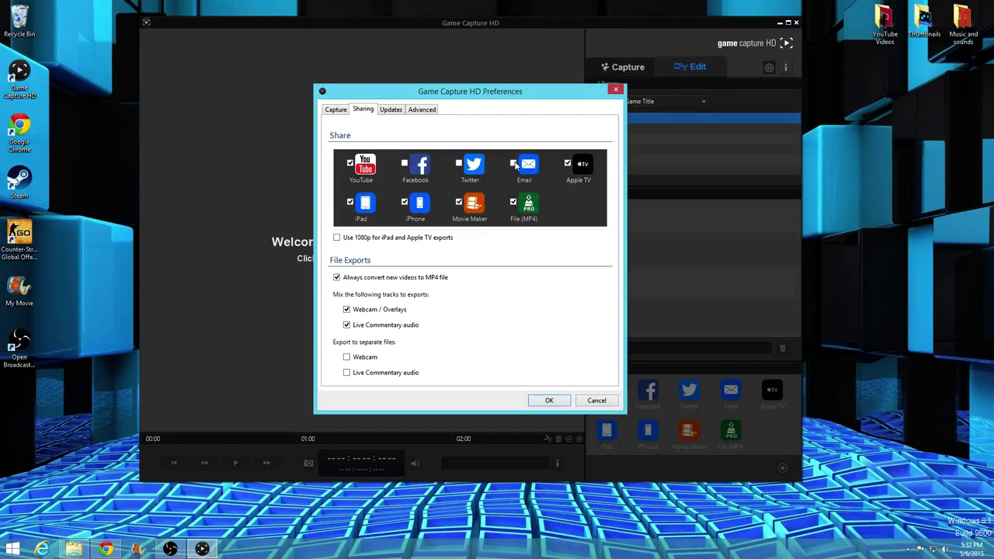
Disable the Apple TV, iPad and iPhone sharing targets, keep File (MP4) enabled, apply the preferences and close Game Capture HD
click(567, 164)
click(511, 203)
click(513, 203)
click(349, 202)
click(551, 400)
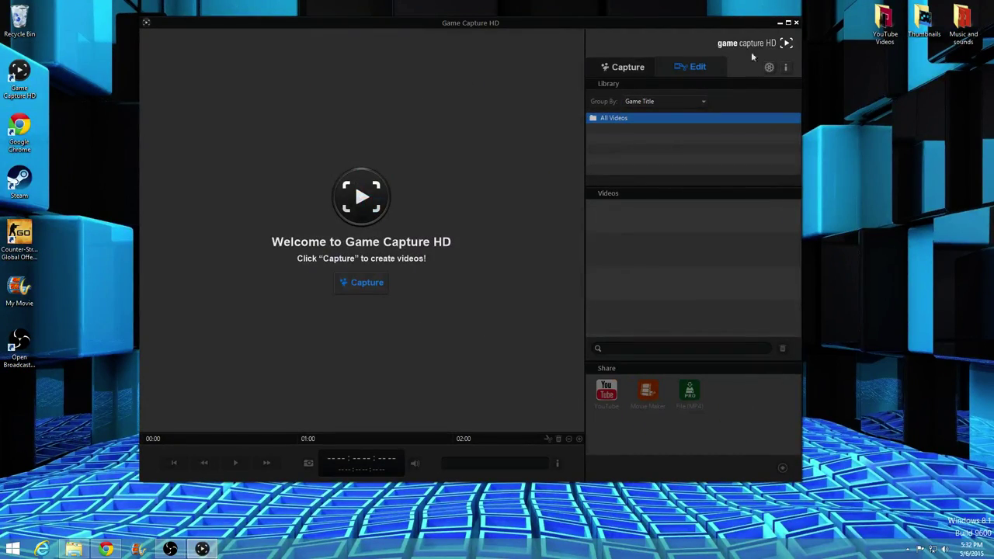
click(796, 23)
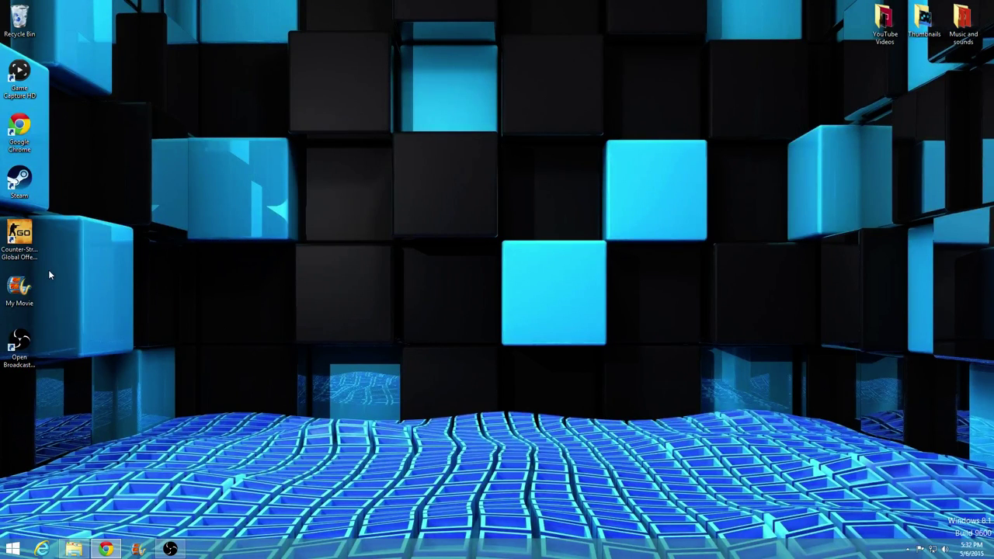
Open Steam, view the library pages of Counter-Strike: Global Offensive and Unturned, and close its window
double_click(15, 185)
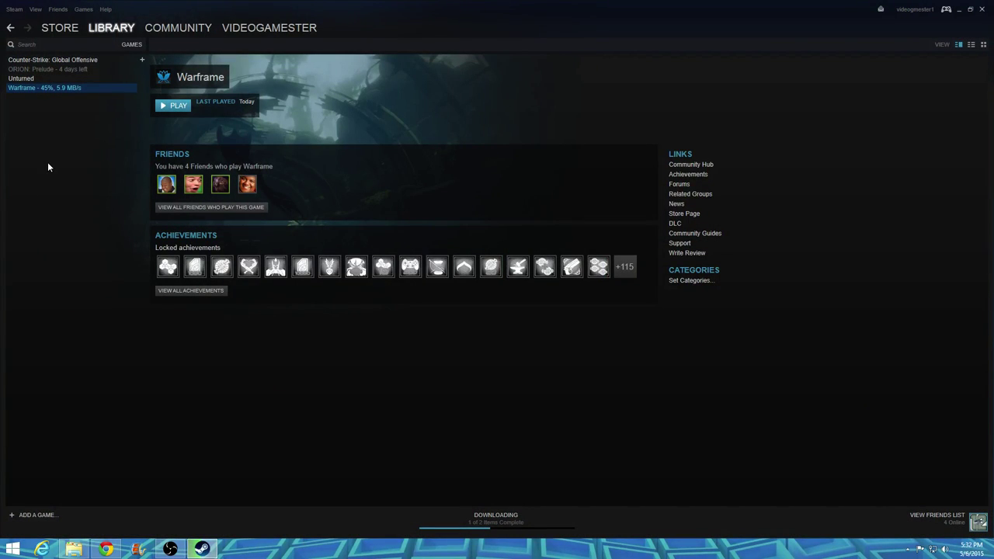
click(64, 61)
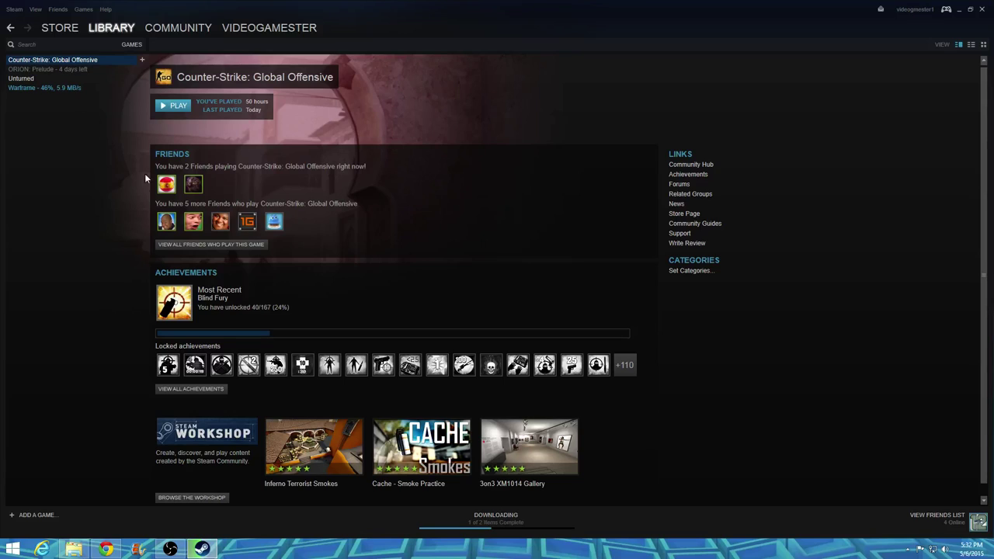
click(29, 79)
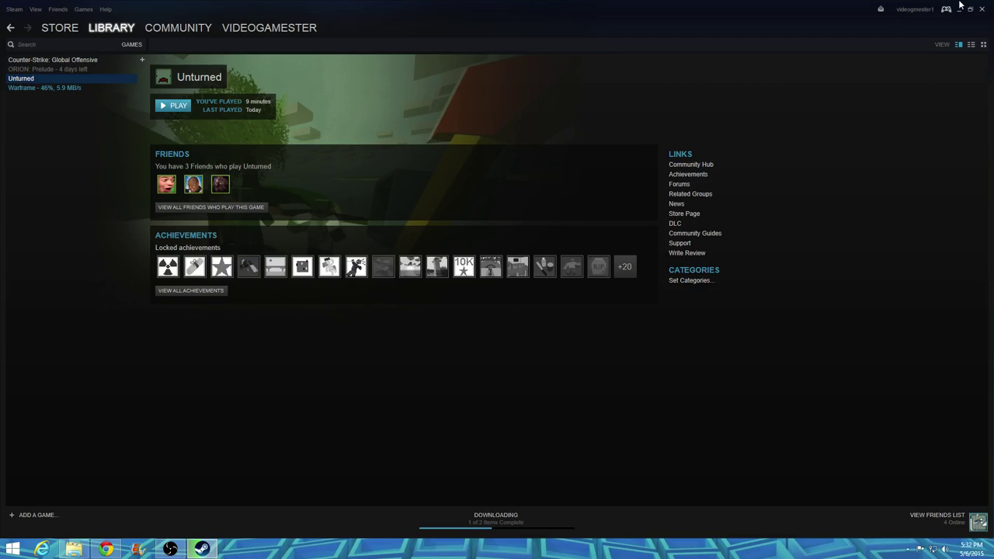
click(982, 9)
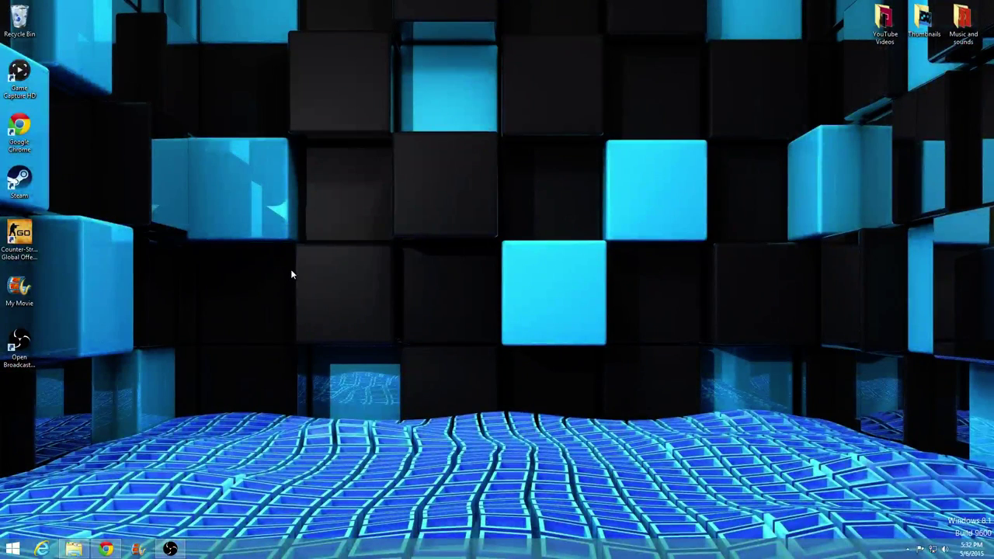
Reopen Steam, restore its maximized window to a smaller floating one, and close it
double_click(19, 178)
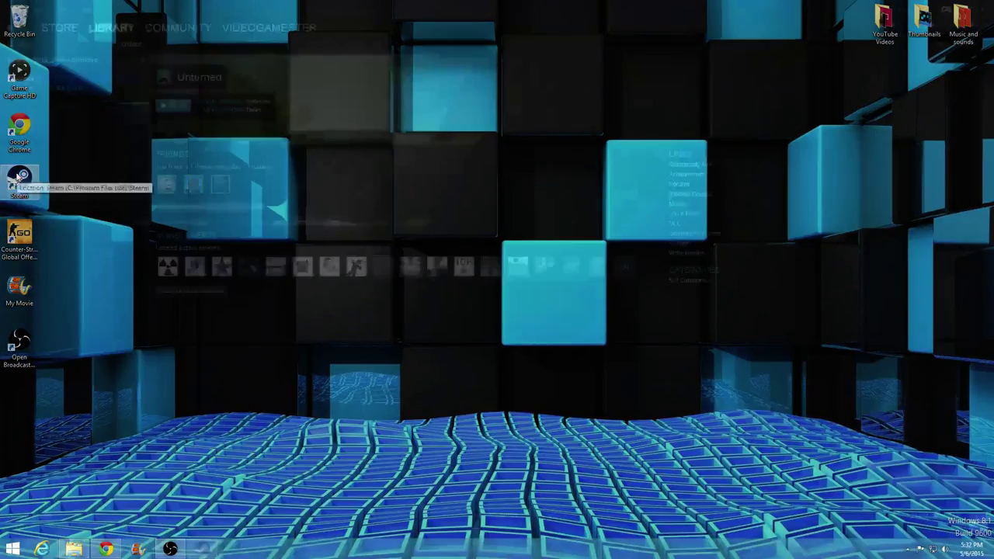
drag(394, 31, 481, 91)
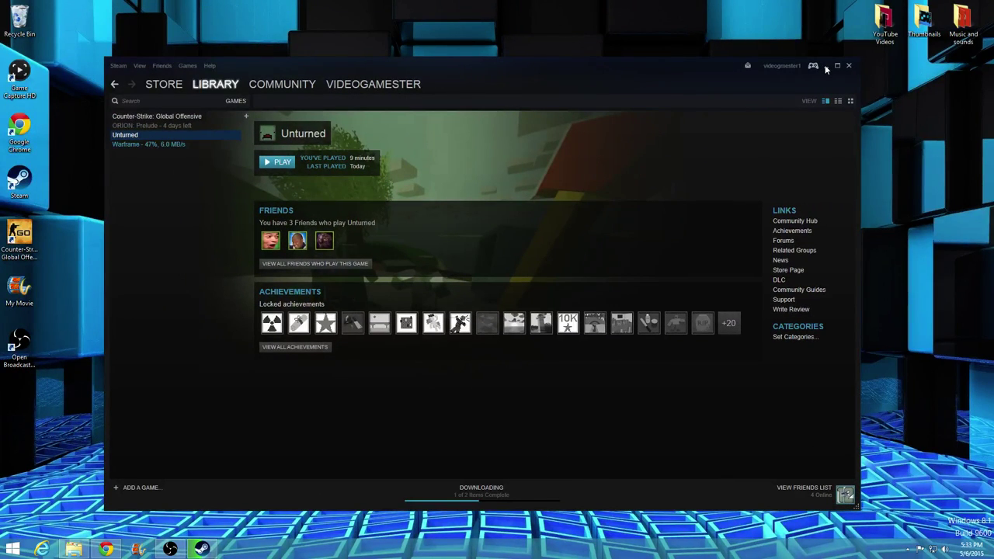
click(848, 65)
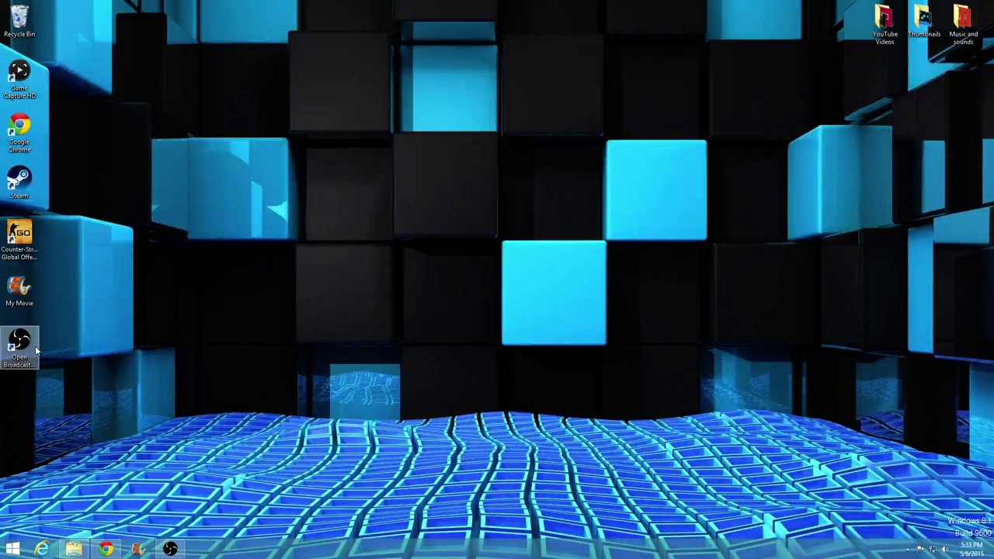
Open the My Great Game recording from the desktop's YouTube Videos folder and return to the desktop
double_click(884, 23)
click(533, 267)
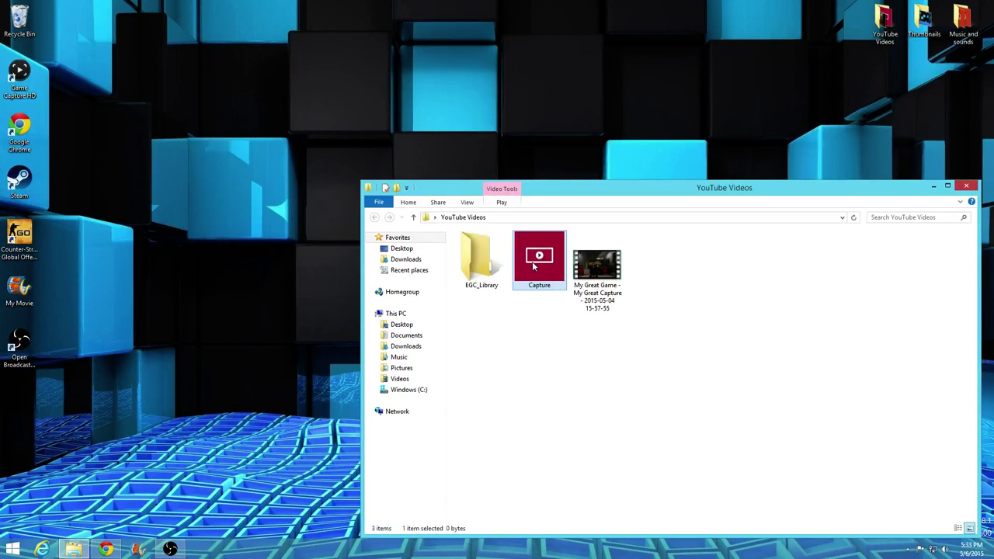
double_click(592, 286)
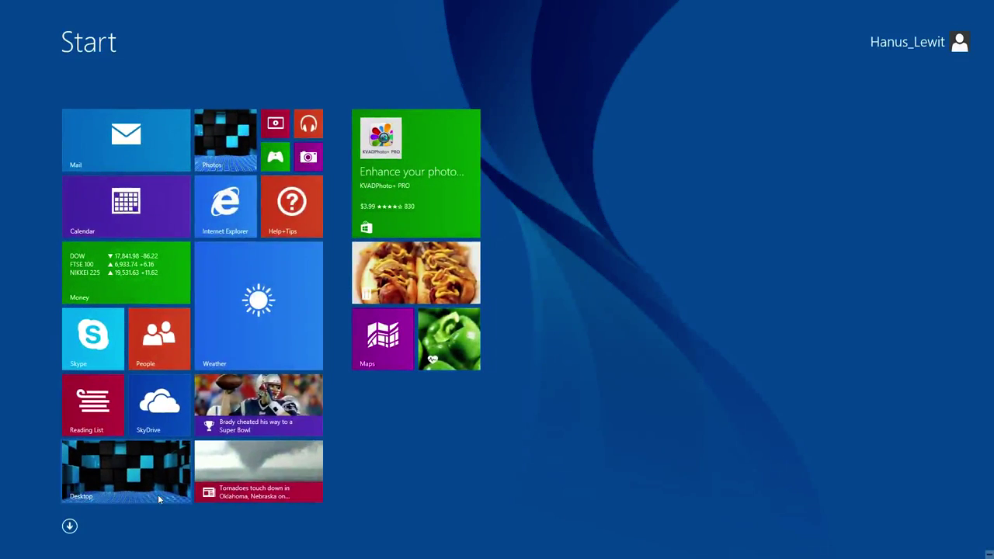
click(158, 494)
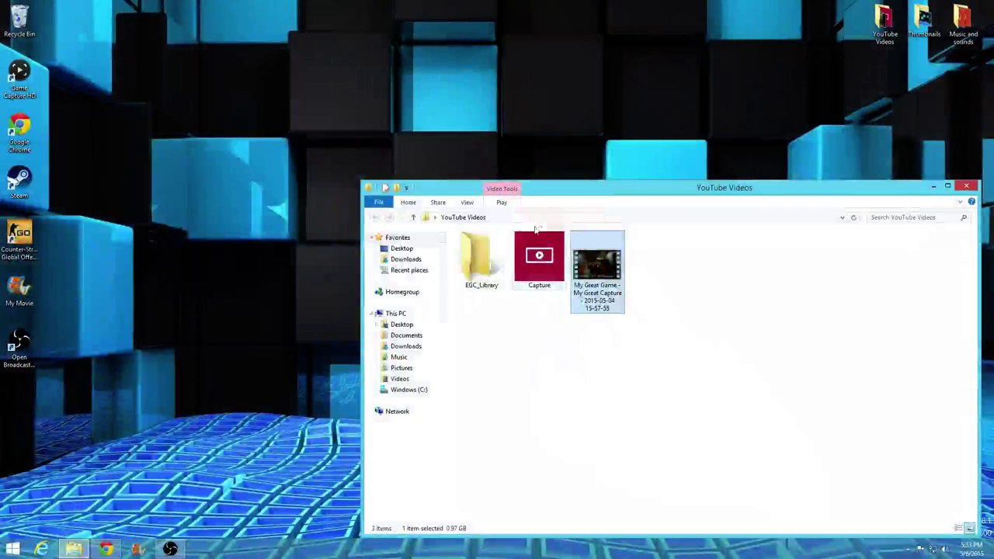
Open the My Great Game recording from the YouTube Videos folder with Windows Media Player and maximize the player
right_click(588, 253)
mouse_move(613, 278)
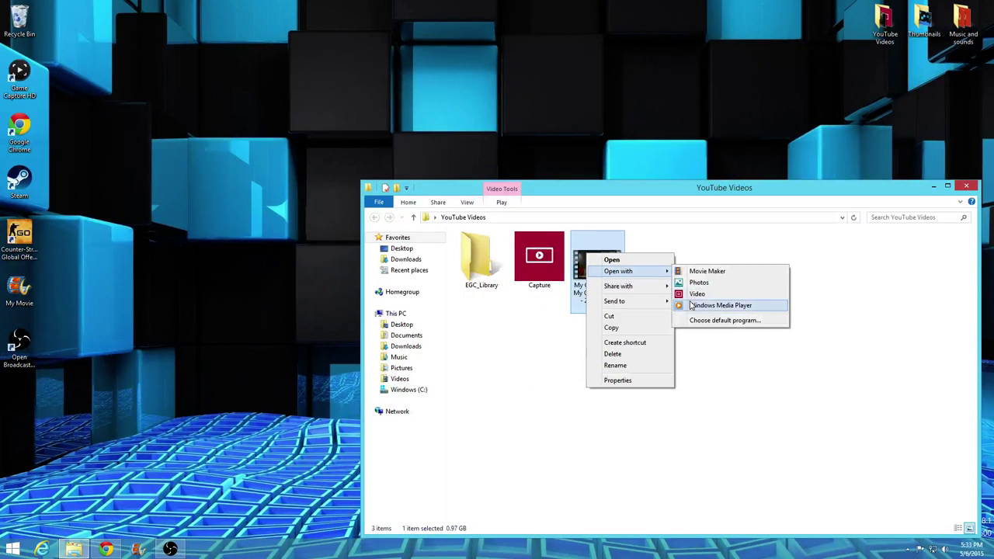
click(694, 304)
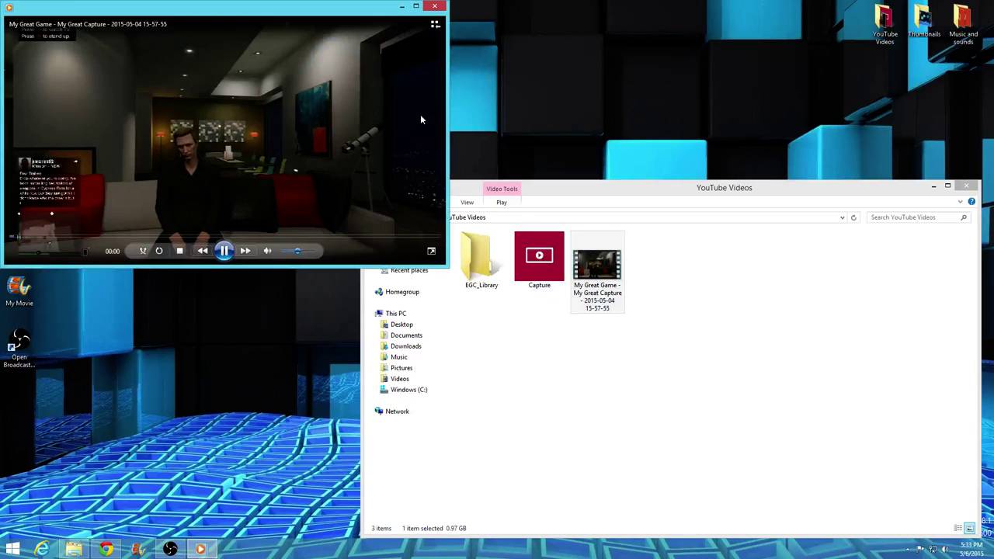
double_click(419, 14)
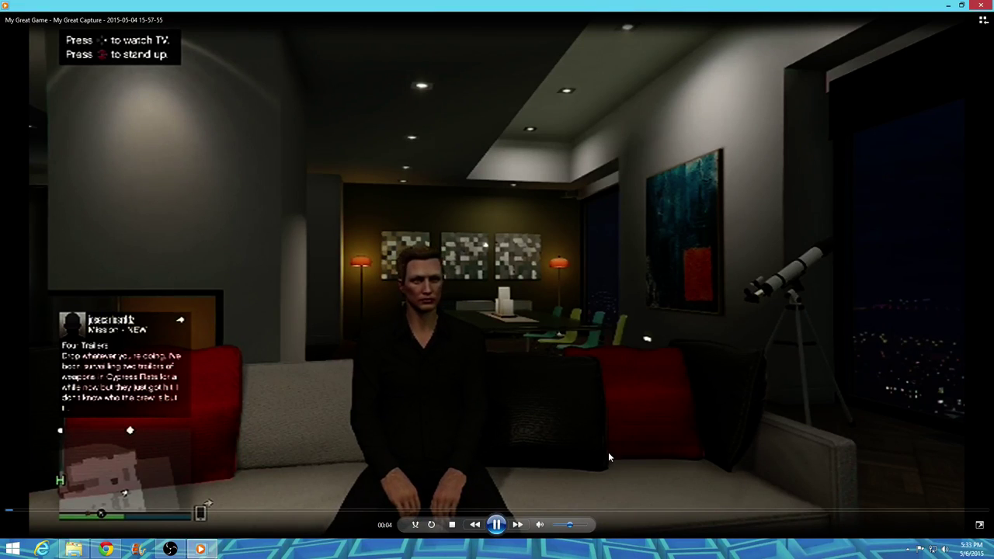
Skip the recording forward to about 00:30 and on to about 09:10, and close the player
click(33, 512)
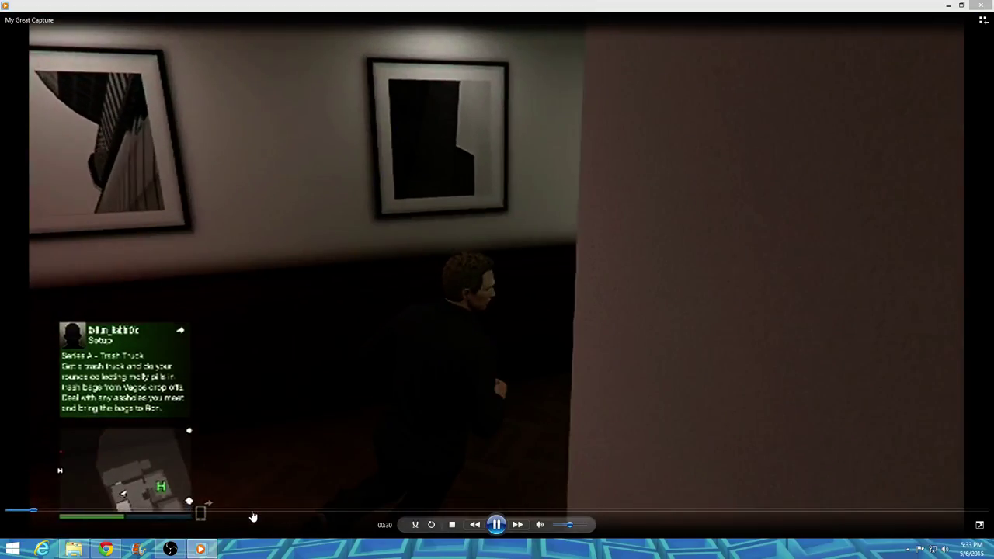
click(442, 510)
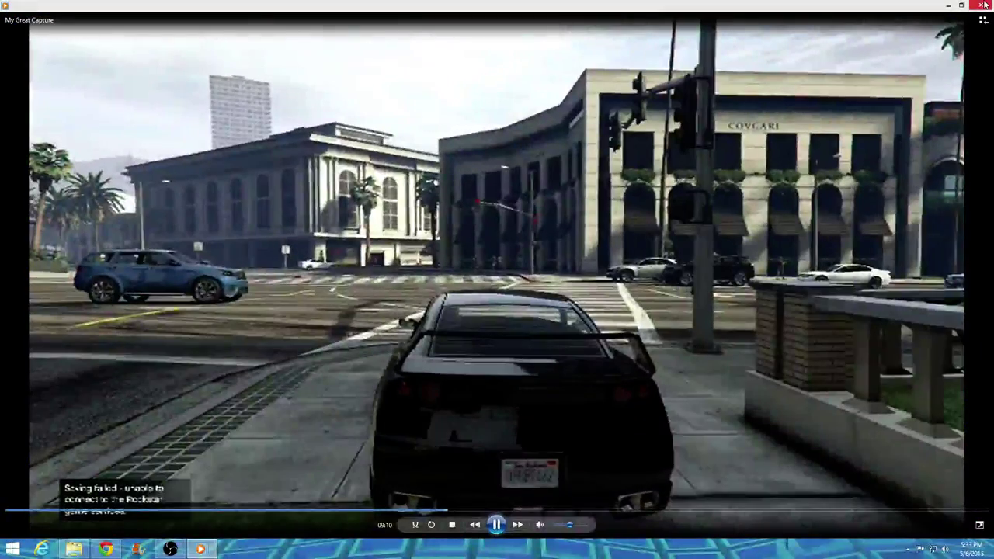
key(alt+F4)
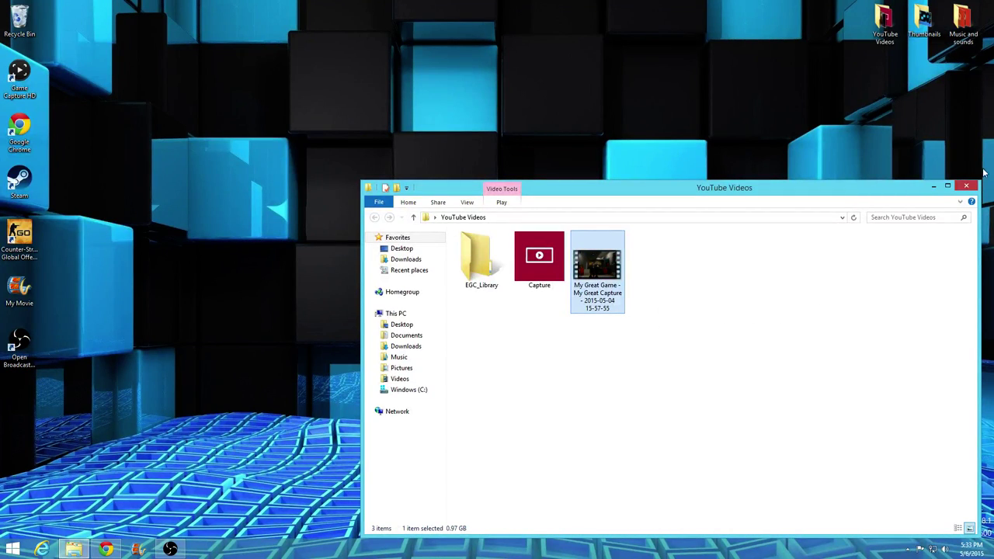
Close the YouTube Videos folder, view the contents of the desktop's Music and sounds folder, and close it
click(964, 185)
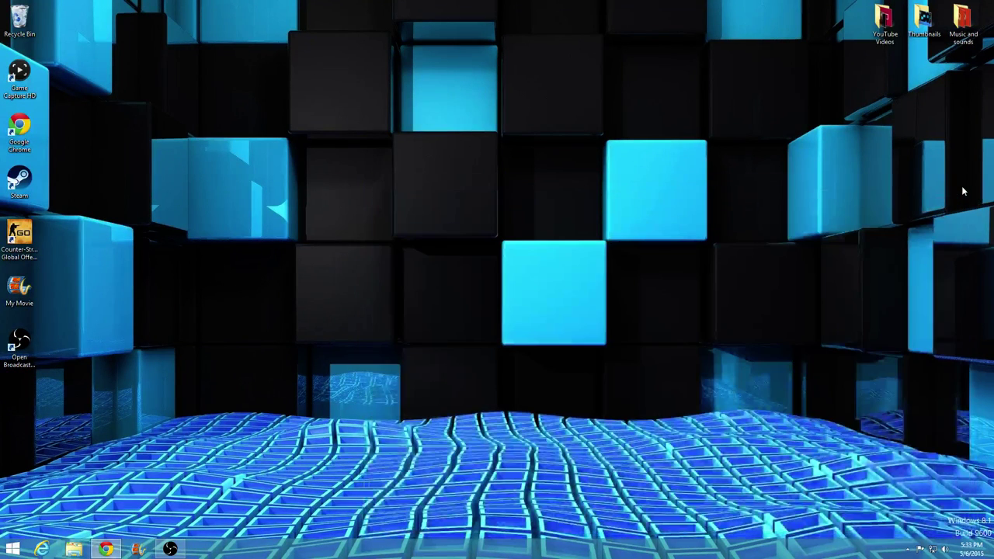
double_click(951, 22)
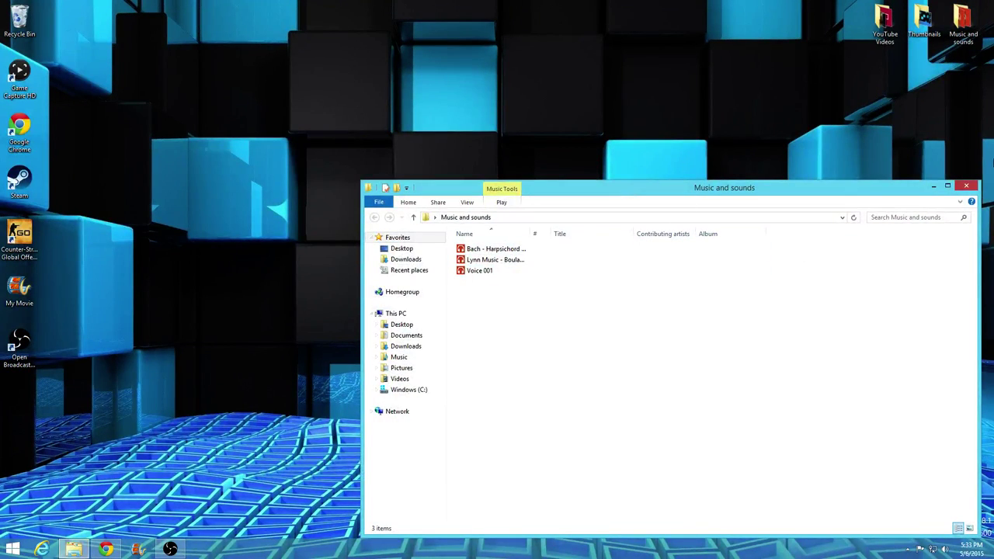
click(965, 187)
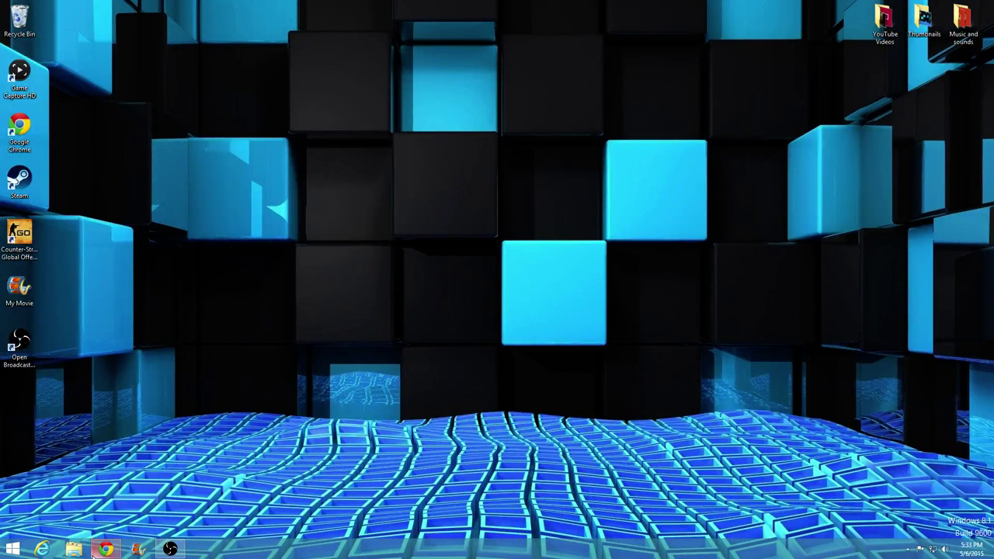
Switch to the running Open Broadcaster Software, maximize its window to view the monitor capture preview, and restore the smaller window
right_click(170, 549)
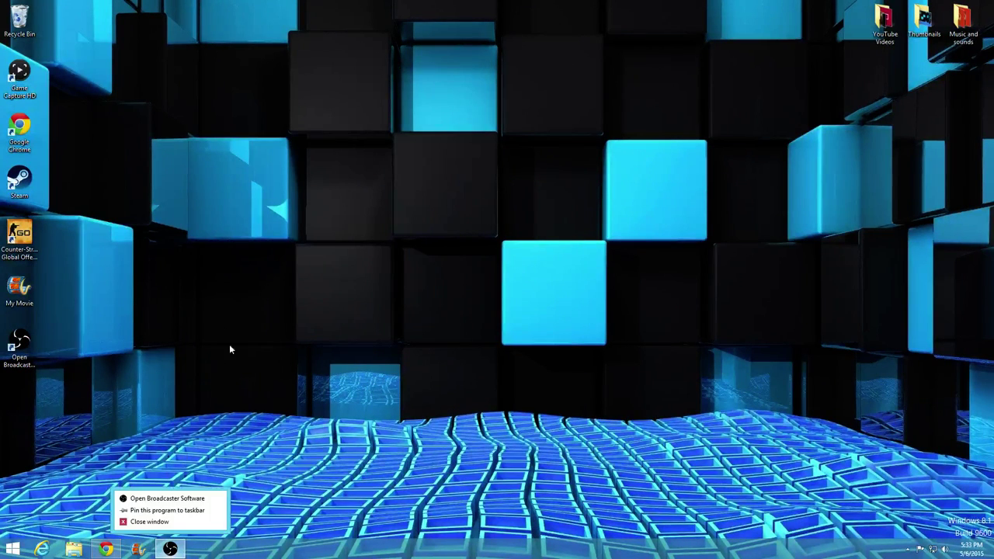
click(170, 549)
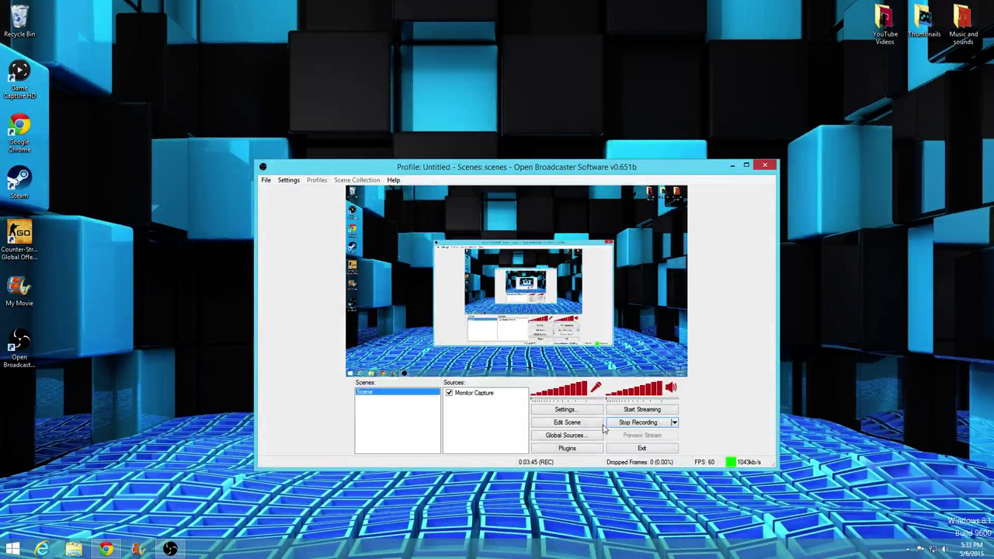
click(745, 166)
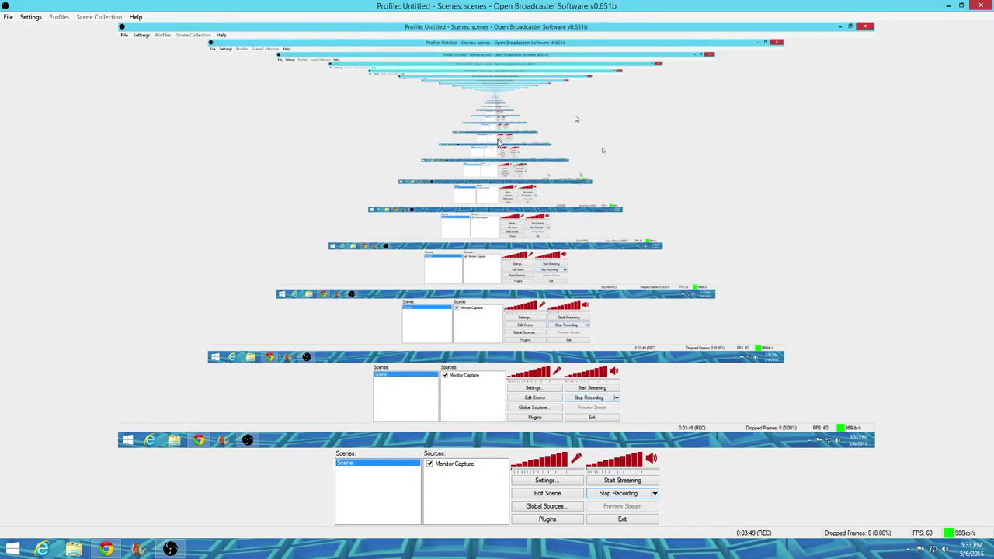
click(962, 6)
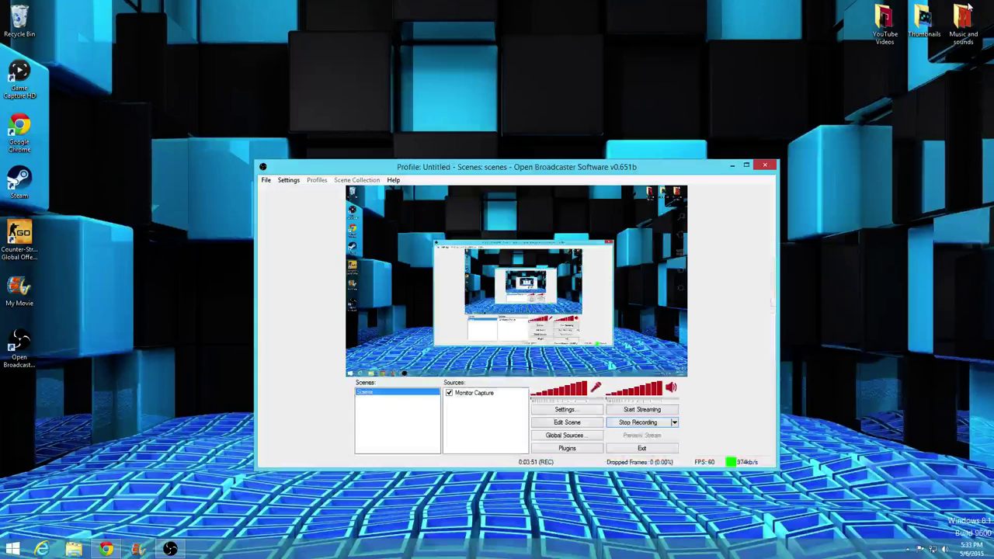